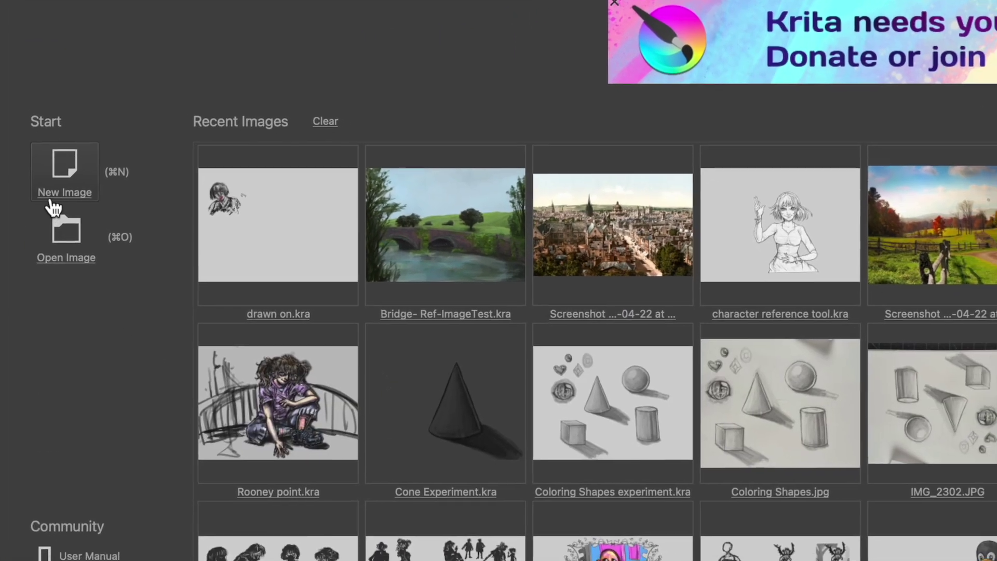
- Create a new 3508 × 2480 px canvas at 400 ppi from the Custom Document dialog
{"action": "left_click", "coordinate": [52, 203]}
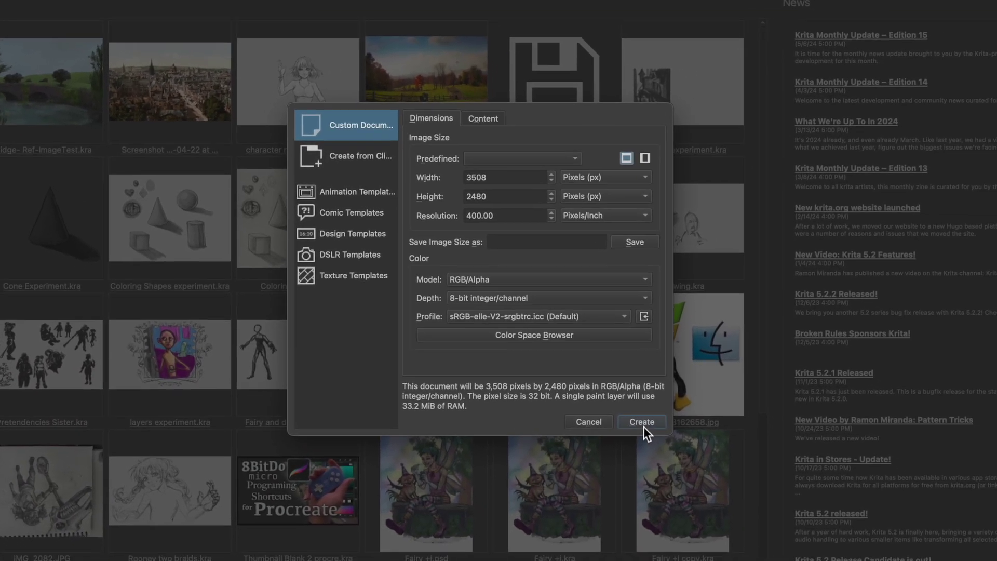
{"action": "left_click", "coordinate": [674, 438]}
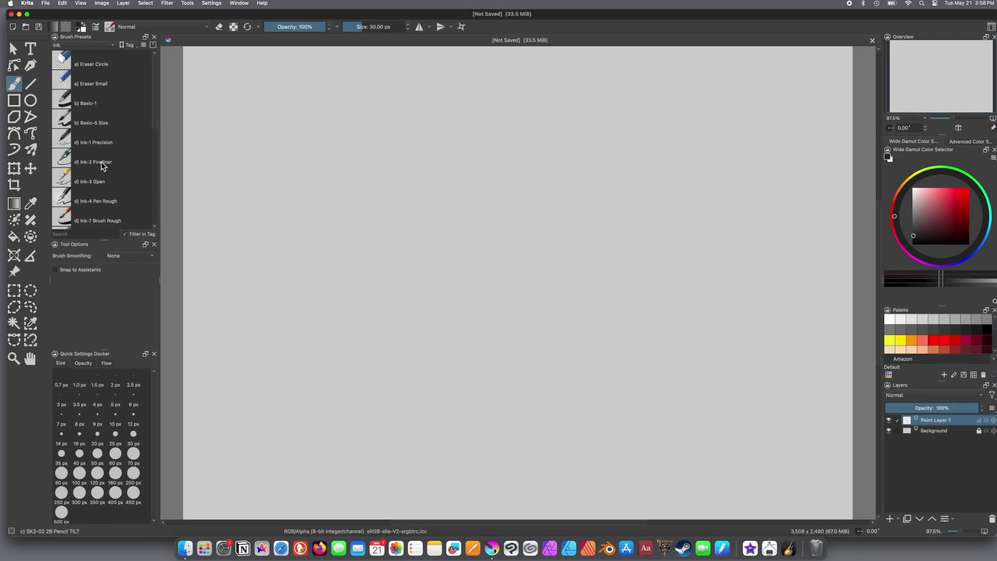
{"action": "mouse_move", "coordinate": [114, 160]}
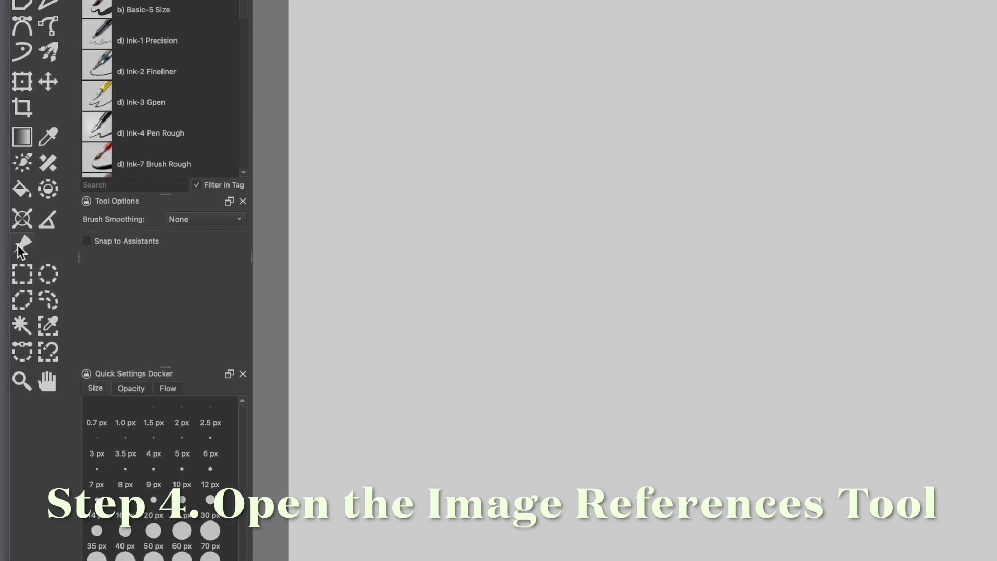
- Add the photo IMG_2749.JPG to the canvas as a reference image
{"action": "left_click", "coordinate": [21, 251]}
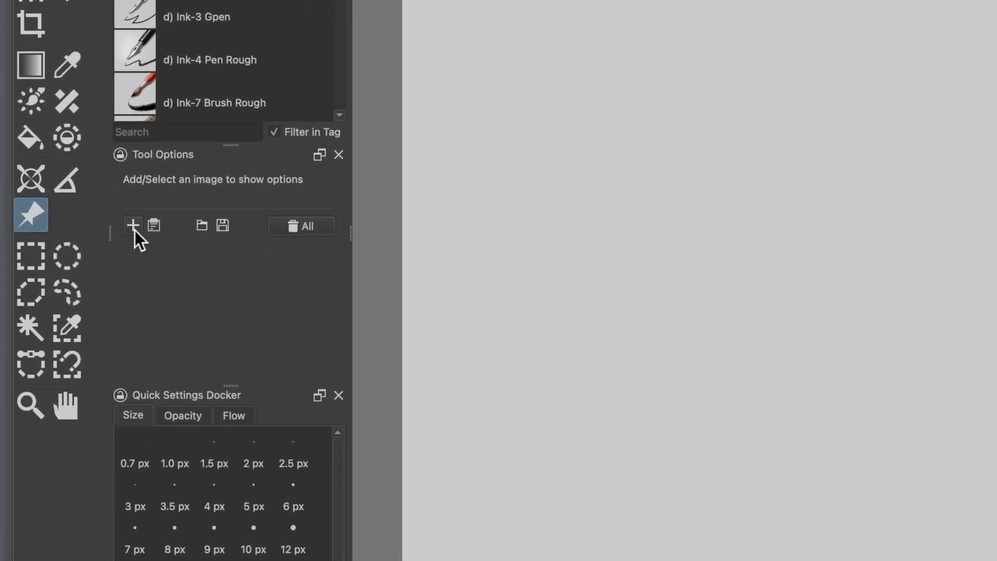
{"action": "left_click", "coordinate": [137, 225]}
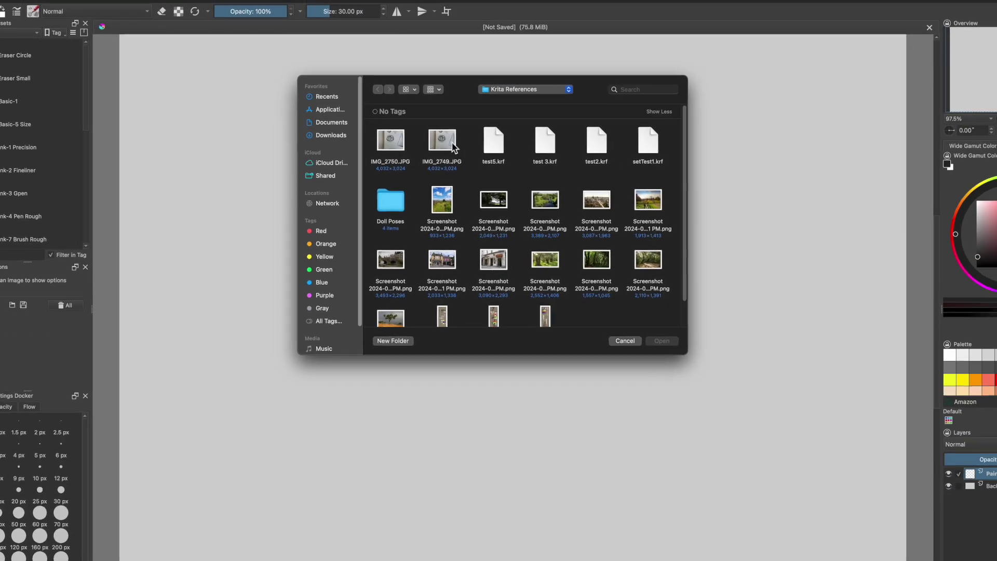
{"action": "left_click", "coordinate": [449, 141]}
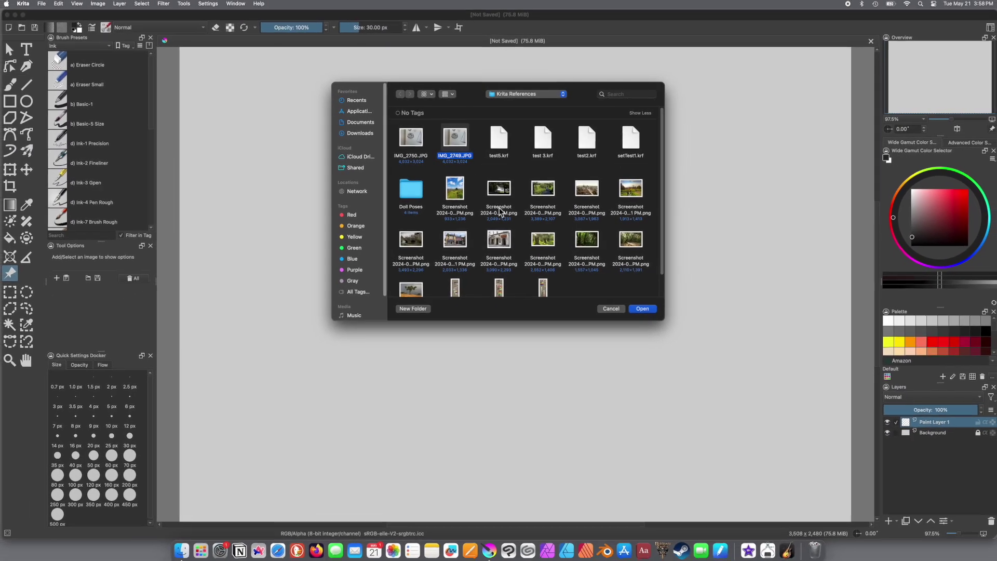
{"action": "left_click", "coordinate": [642, 308]}
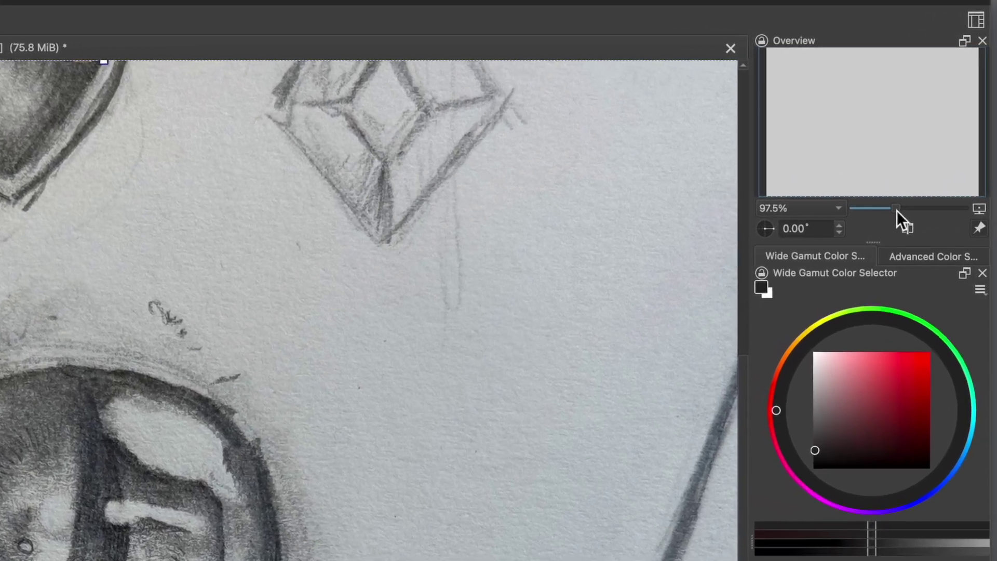
- Zoom the canvas view out to 50% with the Overview docker's zoom slider
{"action": "left_click_drag", "start_coordinate": [896, 208], "coordinate": [889, 208]}
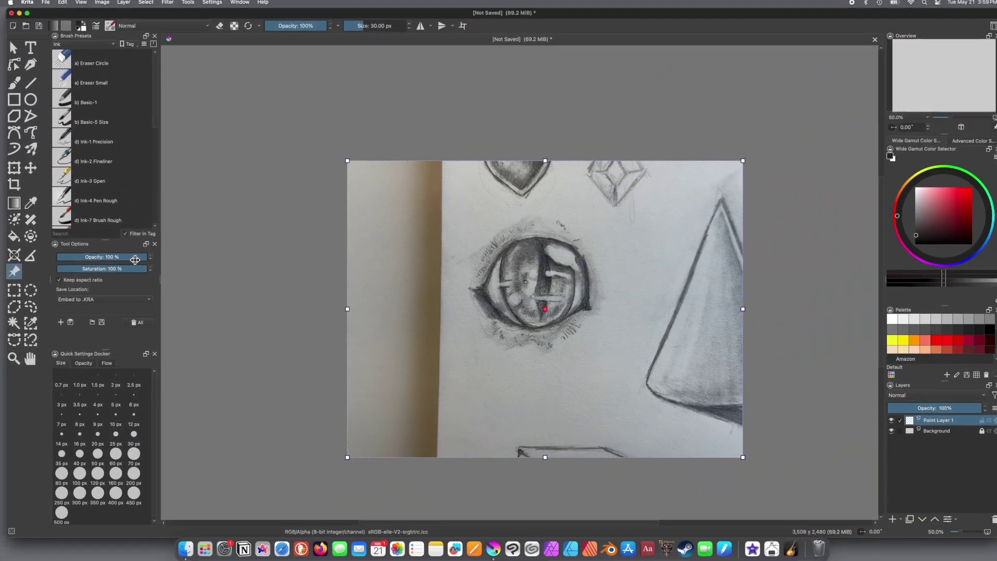
- Fade the reference photo to 50% opacity, then enlarge, tilt and reposition it over the canvas
{"action": "left_click_drag", "start_coordinate": [135, 260], "coordinate": [120, 260]}
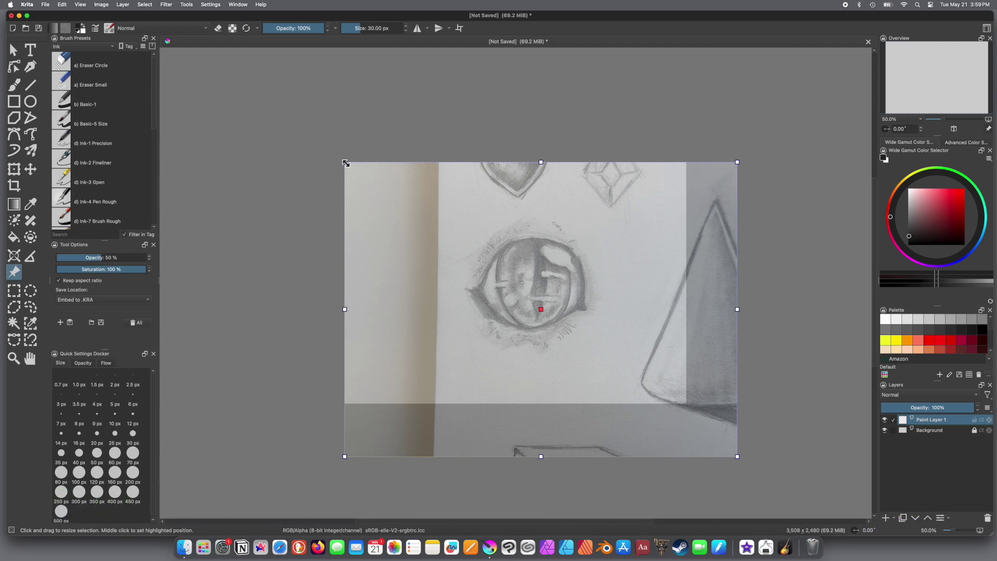
{"action": "left_click_drag", "start_coordinate": [332, 161], "coordinate": [317, 149]}
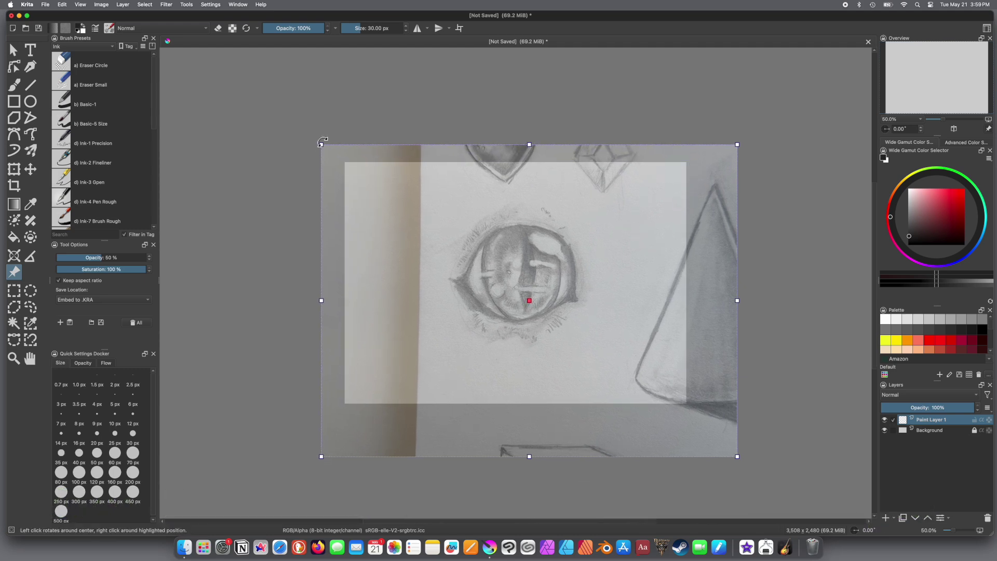
{"action": "mouse_move", "coordinate": [312, 145]}
{"action": "left_mouse_down"}
{"action": "mouse_move", "coordinate": [294, 166]}
{"action": "mouse_move", "coordinate": [329, 129]}
{"action": "mouse_move", "coordinate": [317, 149]}
{"action": "left_mouse_up"}
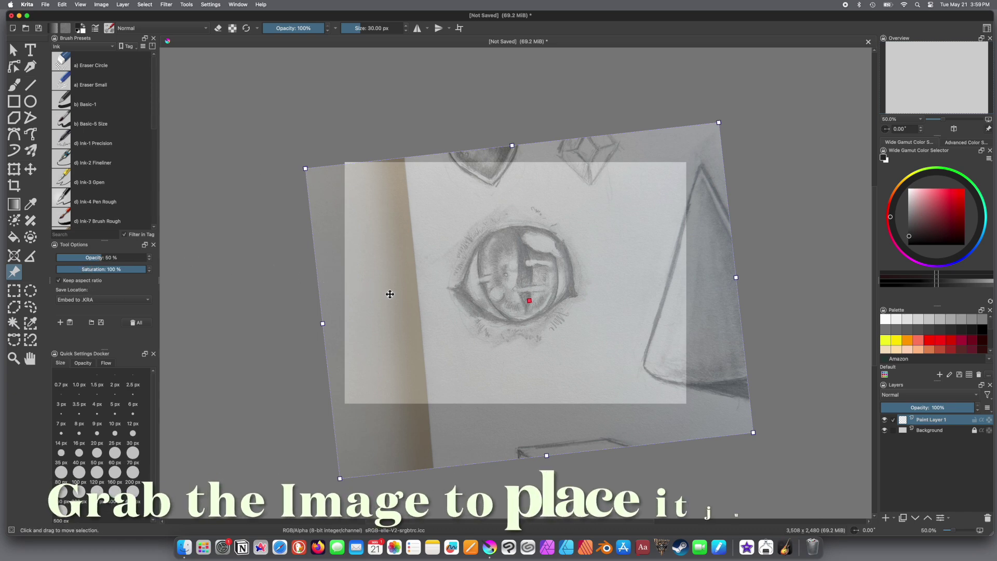
{"action": "mouse_move", "coordinate": [390, 295]}
{"action": "left_mouse_down"}
{"action": "mouse_move", "coordinate": [378, 296]}
{"action": "mouse_move", "coordinate": [388, 297]}
{"action": "left_mouse_up"}
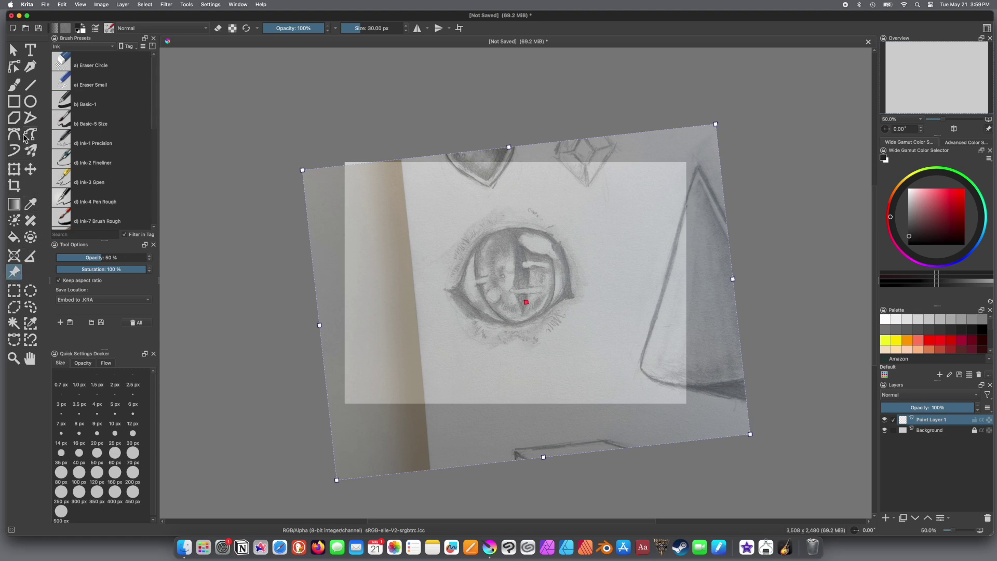
{"action": "left_click", "coordinate": [13, 85]}
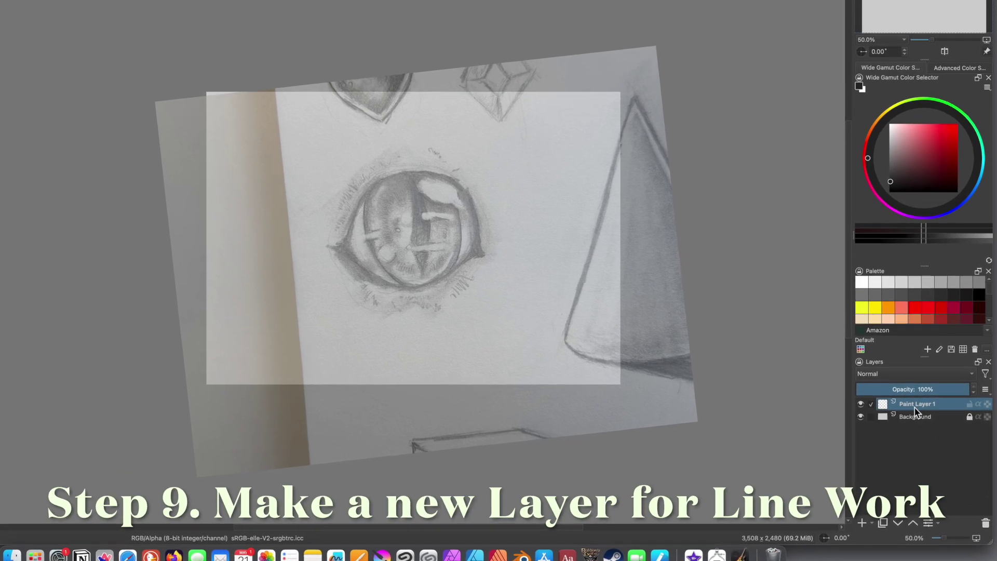
- Rename Paint Layer 1 to 'ink'
{"action": "double_click", "coordinate": [910, 400]}
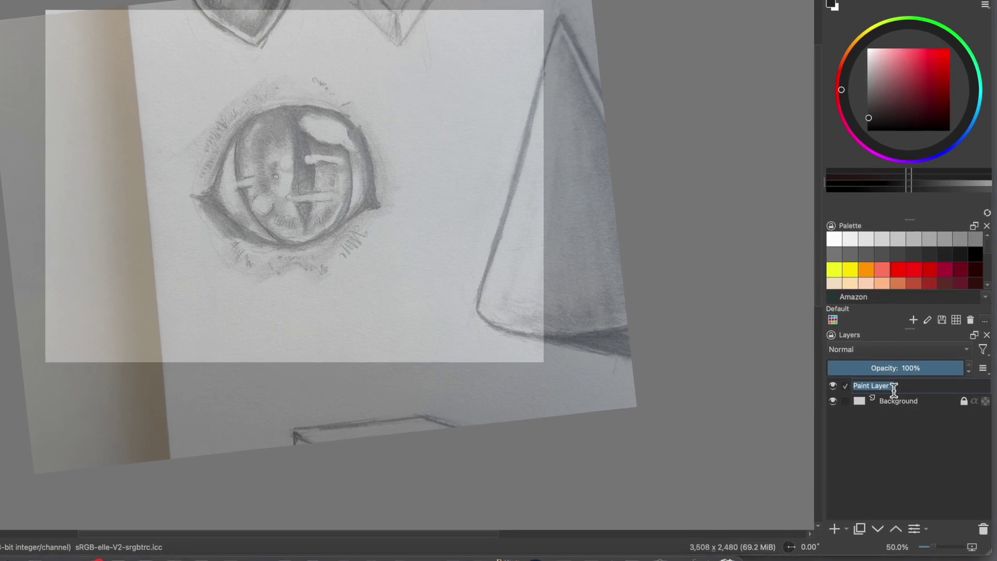
{"action": "type", "text": "ink"}
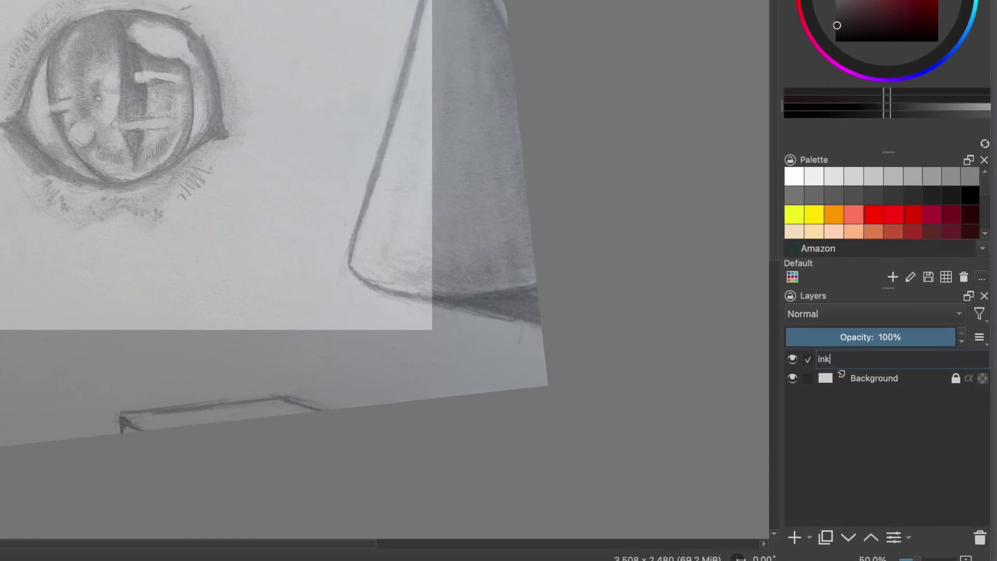
{"action": "key", "text": "Return"}
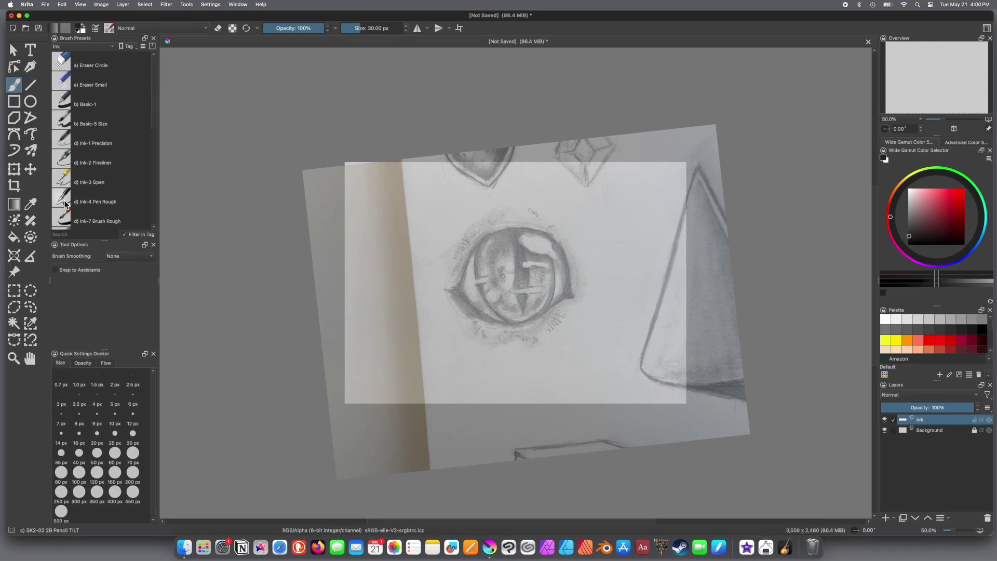
- Choose the Ink-3 Gpen brush preset for inking, after trying Ink-4 Pen Rough
{"action": "left_click", "coordinate": [66, 204]}
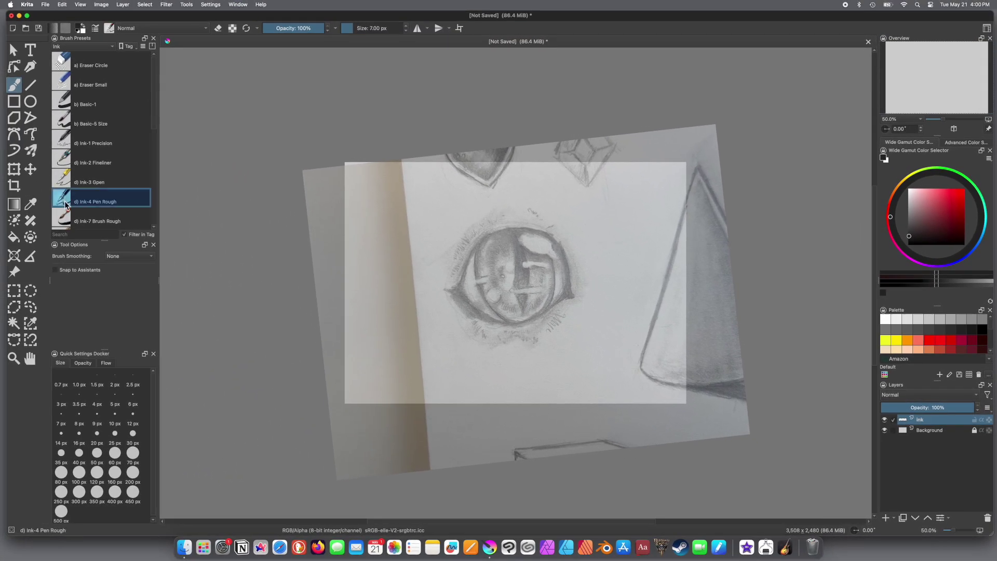
{"action": "left_click", "coordinate": [65, 184]}
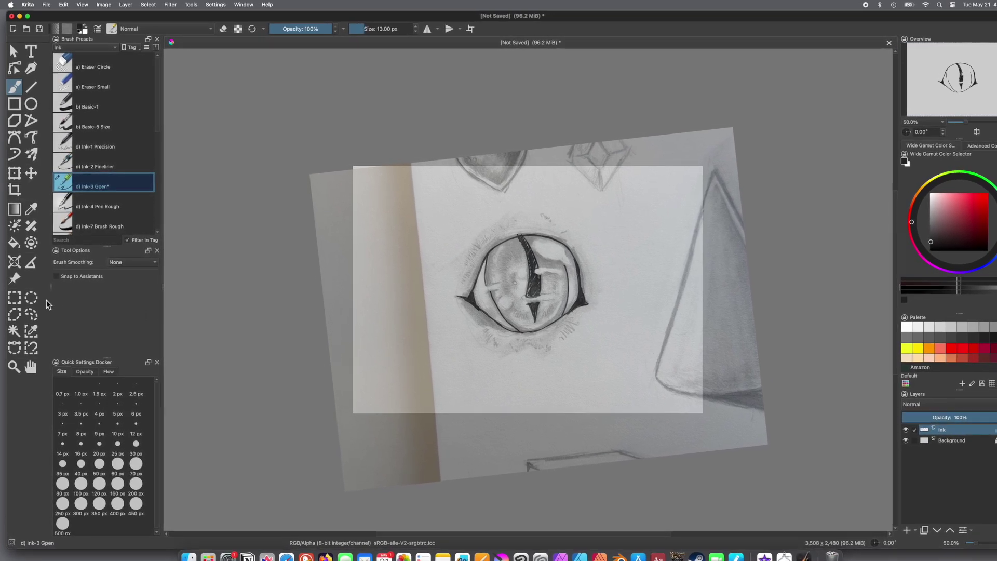
- Lower the reference photo's opacity to 45%
{"action": "left_click", "coordinate": [15, 282]}
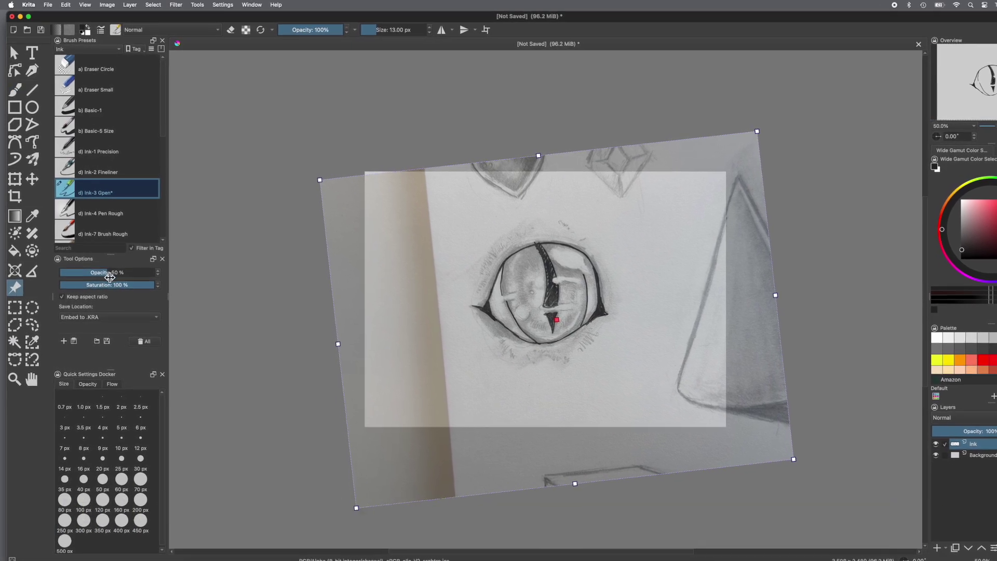
{"action": "mouse_move", "coordinate": [109, 273]}
{"action": "left_mouse_down"}
{"action": "mouse_move", "coordinate": [115, 282]}
{"action": "mouse_move", "coordinate": [72, 295]}
{"action": "mouse_move", "coordinate": [120, 314]}
{"action": "left_mouse_up"}
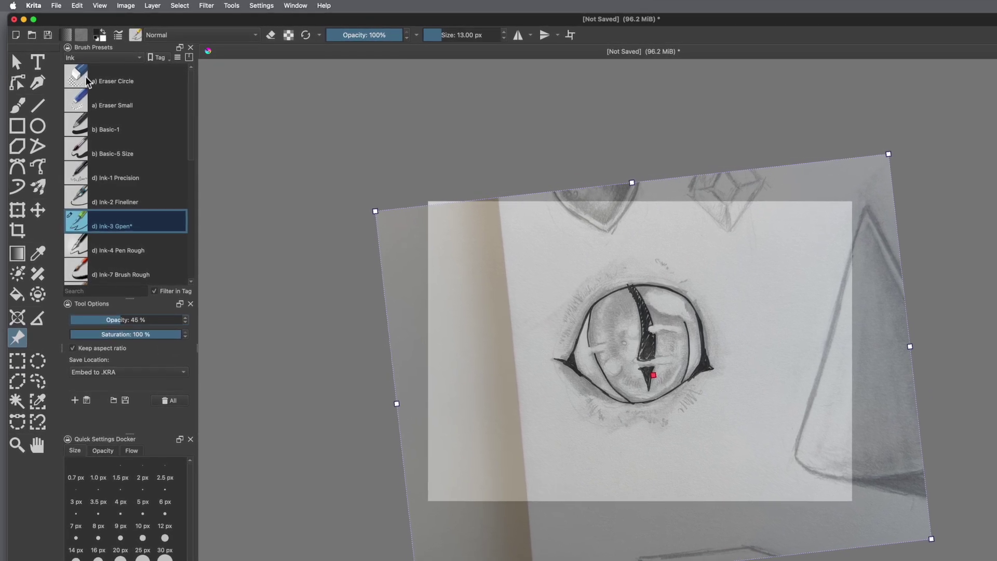
{"action": "left_click", "coordinate": [101, 7]}
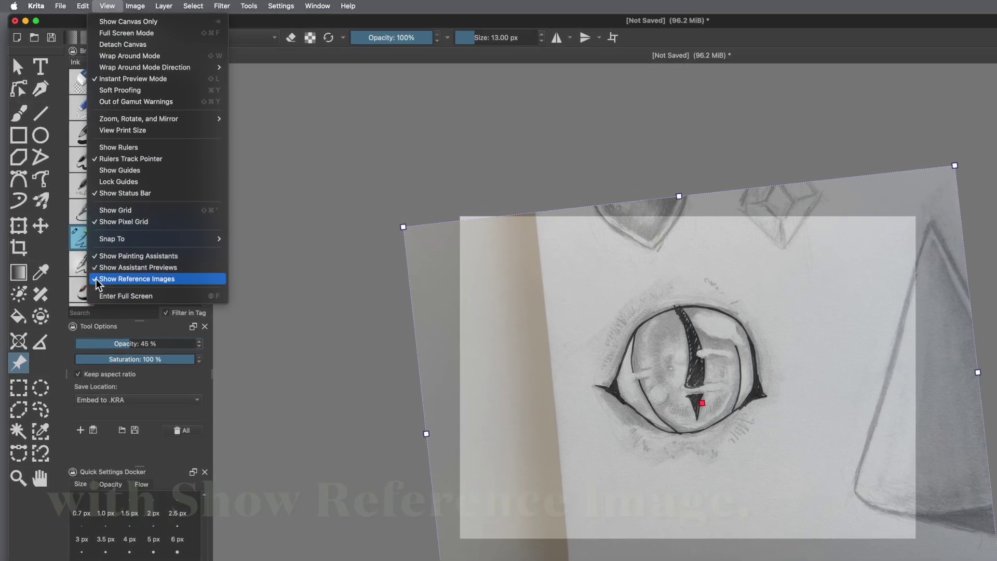
{"action": "left_click", "coordinate": [96, 279]}
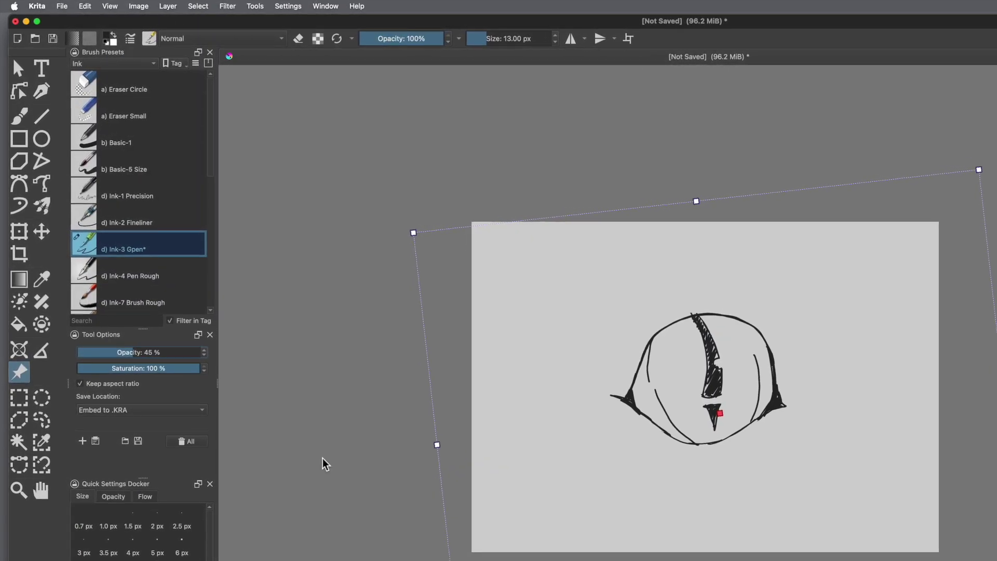
{"action": "left_click", "coordinate": [19, 115]}
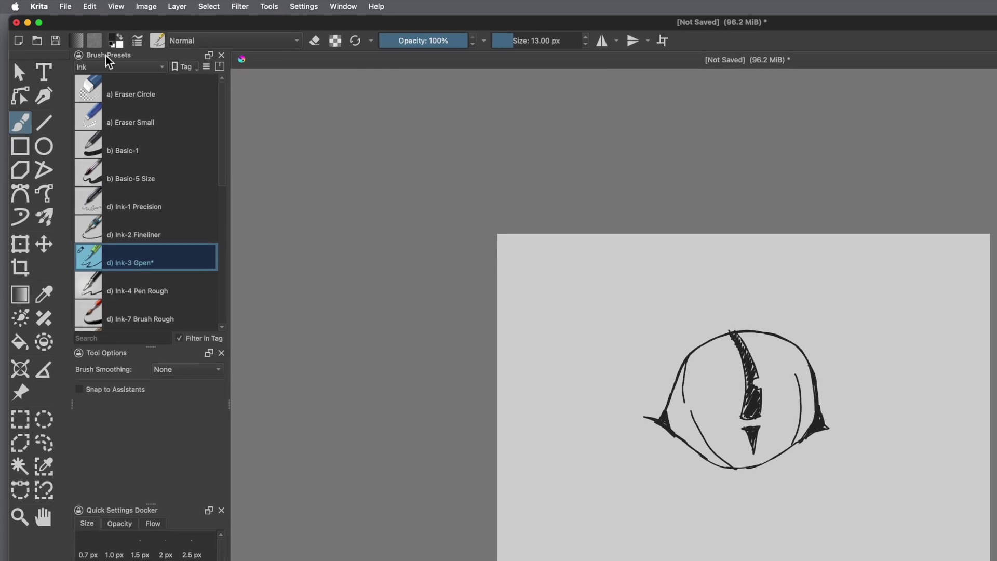
{"action": "left_click", "coordinate": [117, 7]}
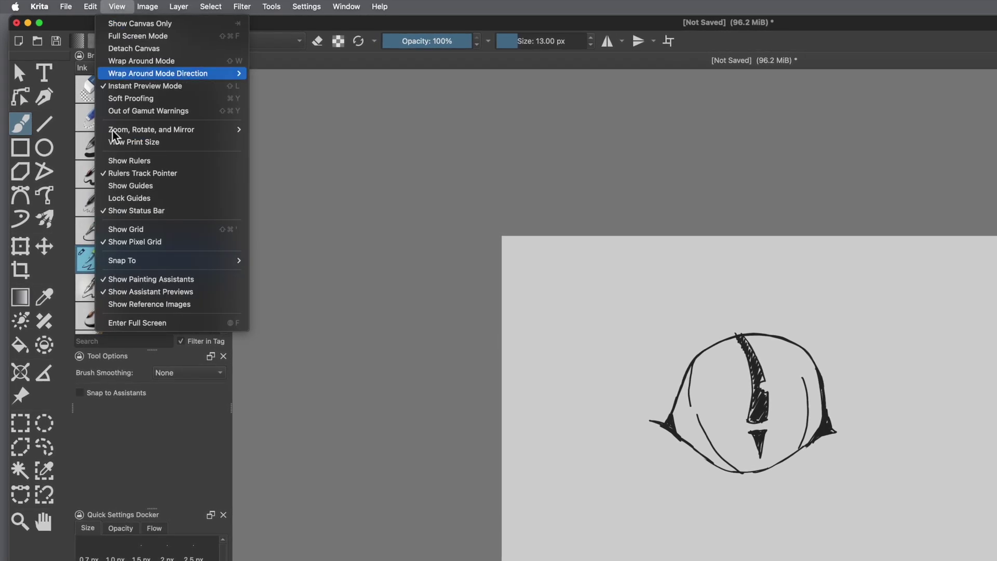
{"action": "left_click", "coordinate": [123, 306]}
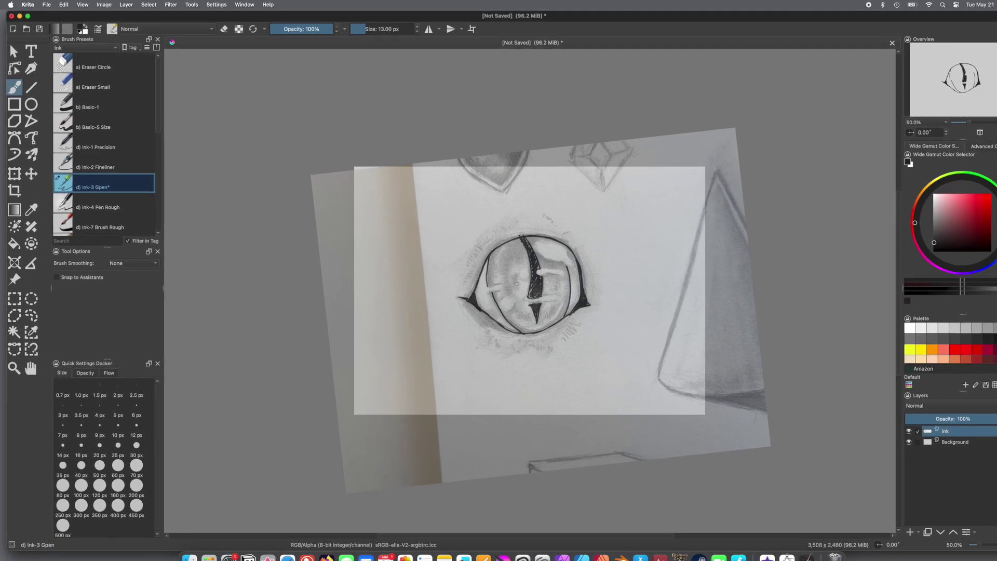
- Adjust the reference photo's opacity and hide the ink layer
{"action": "left_click", "coordinate": [14, 279]}
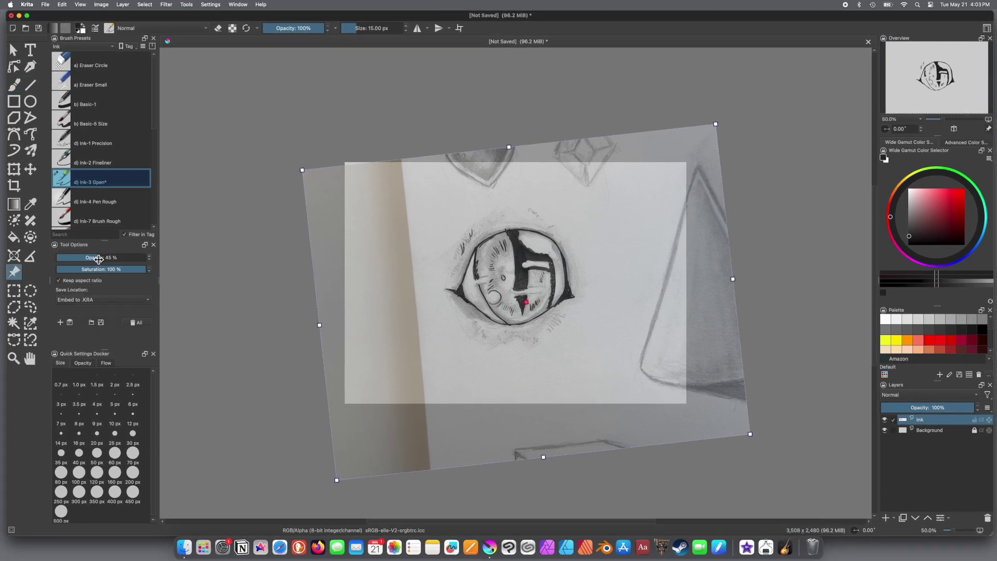
{"action": "mouse_move", "coordinate": [99, 259]}
{"action": "left_mouse_down"}
{"action": "mouse_move", "coordinate": [49, 260]}
{"action": "mouse_move", "coordinate": [99, 258]}
{"action": "left_mouse_up"}
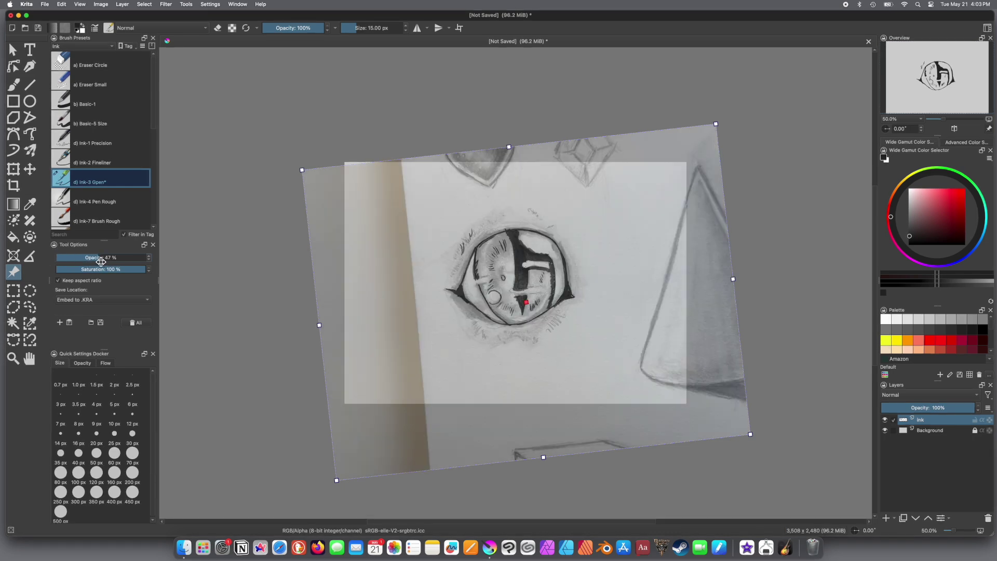
{"action": "left_click", "coordinate": [887, 422]}
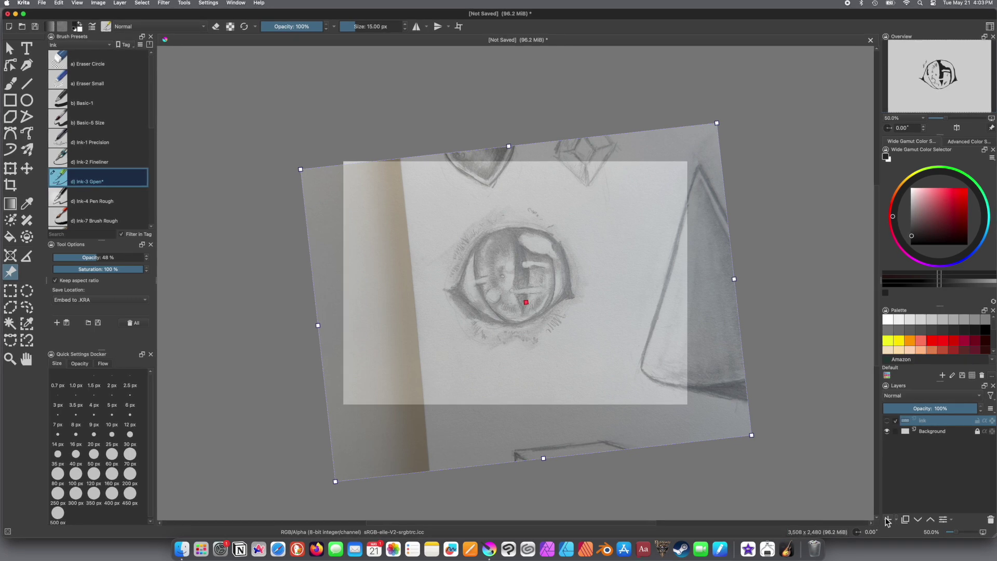
- Add a new paint layer named 'pencil' and make it the active drawing layer
{"action": "key", "text": "Insert"}
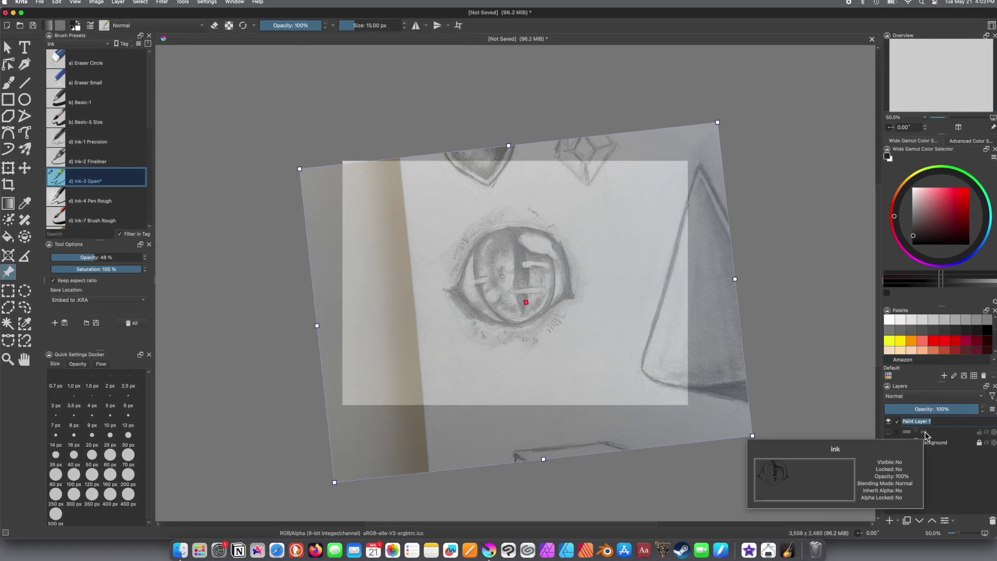
{"action": "type", "text": "pencil"}
{"action": "key", "text": "Return"}
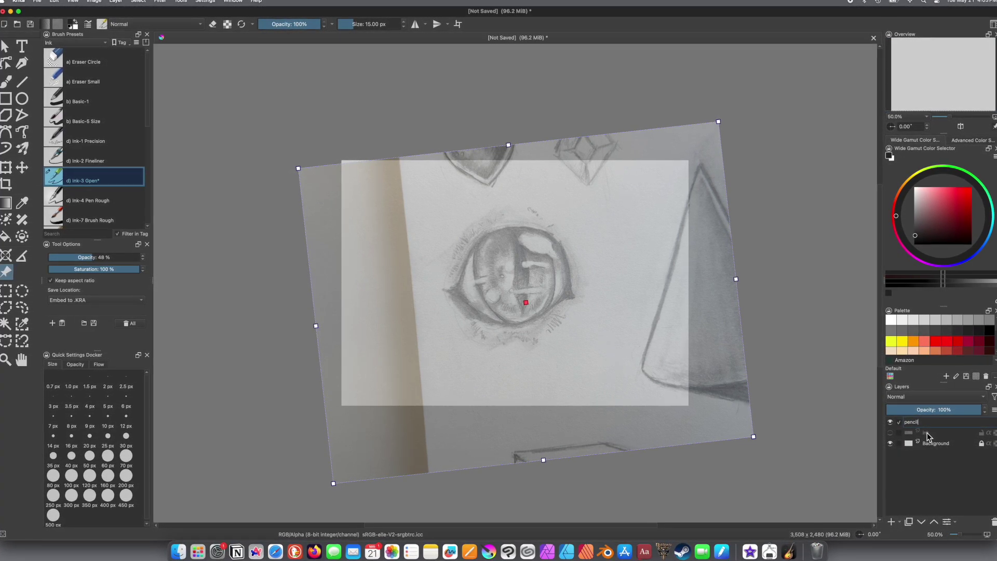
{"action": "left_click", "coordinate": [251, 371]}
{"action": "key", "text": "b"}
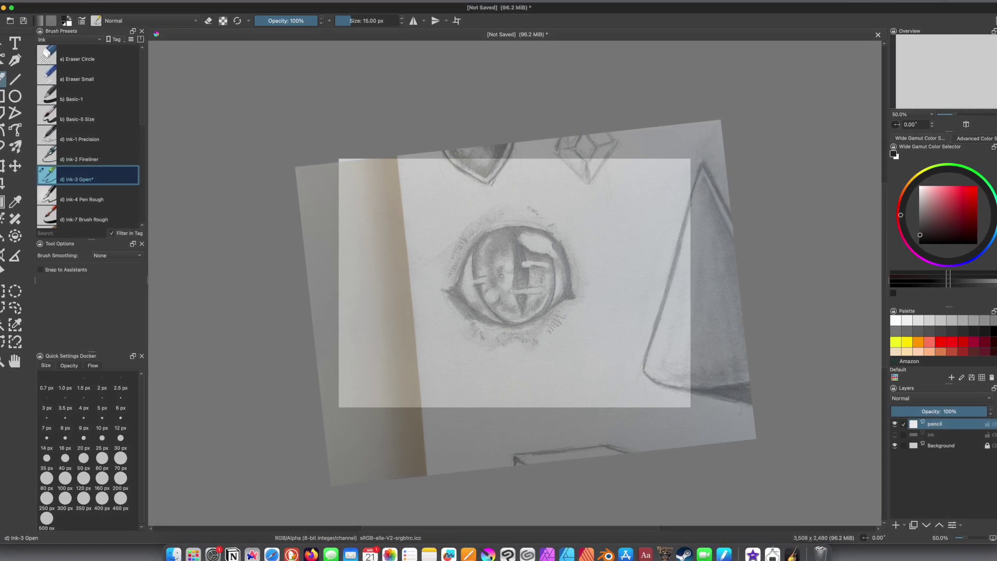
- With the SK-02 2B Pencil preset, draw the iris outline and darken the eye's inner-left corner
{"action": "right_click", "coordinate": [329, 329]}
{"action": "left_click", "coordinate": [244, 343]}
{"action": "left_click_drag", "start_coordinate": [522, 225], "coordinate": [460, 283]}
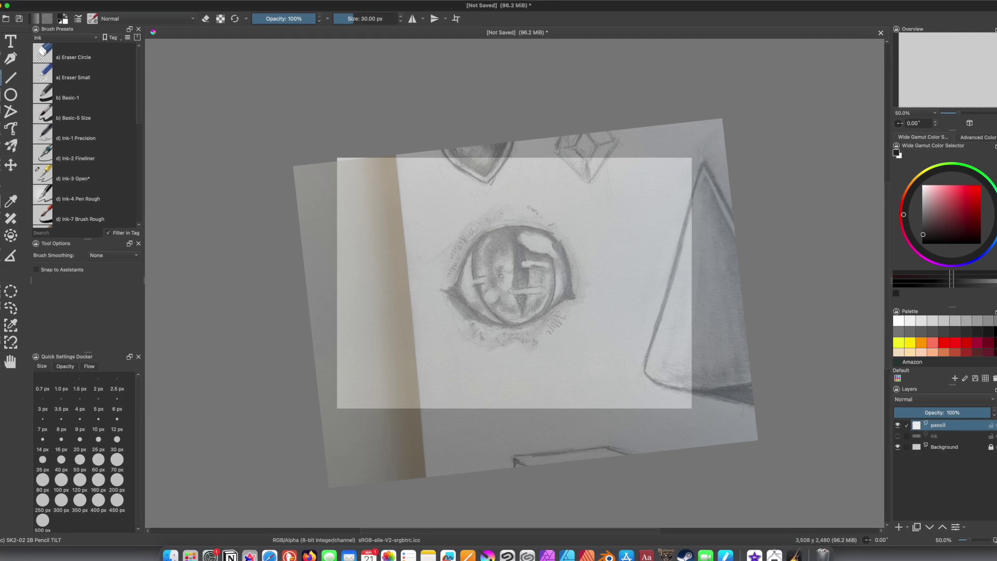
{"action": "mouse_move", "coordinate": [522, 226]}
{"action": "left_mouse_down"}
{"action": "mouse_move", "coordinate": [561, 244]}
{"action": "mouse_move", "coordinate": [572, 296]}
{"action": "left_mouse_up"}
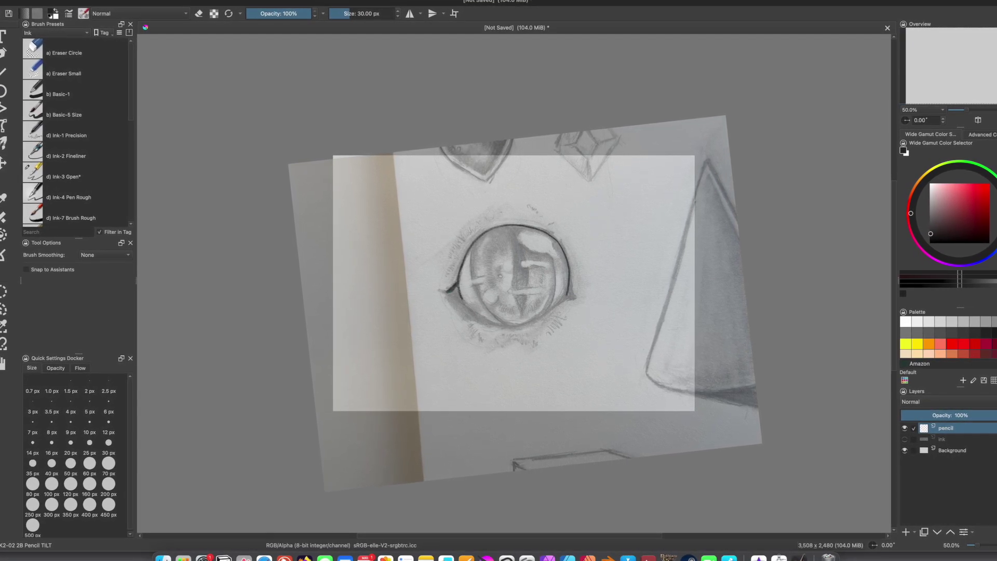
{"action": "left_click_drag", "start_coordinate": [460, 283], "coordinate": [447, 292]}
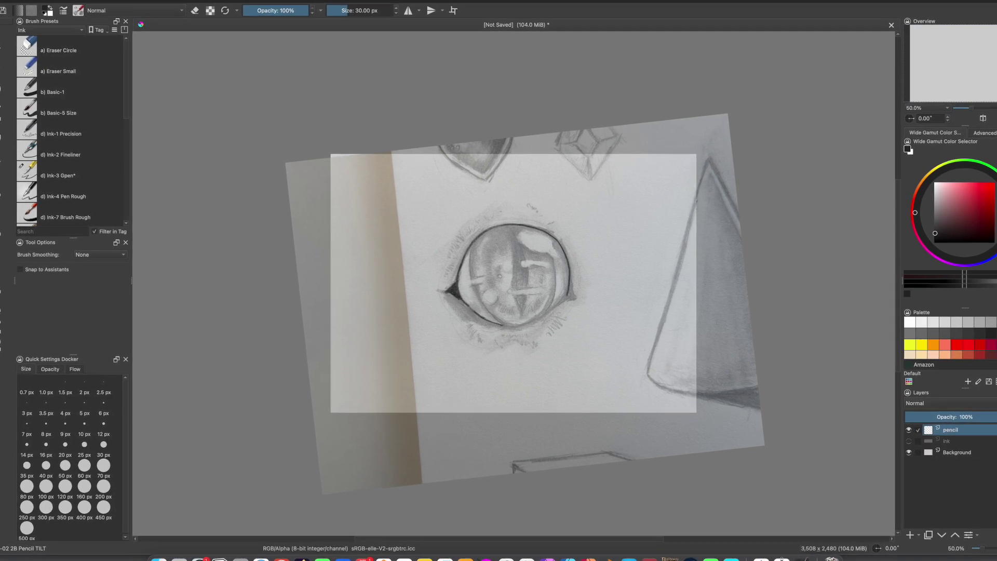